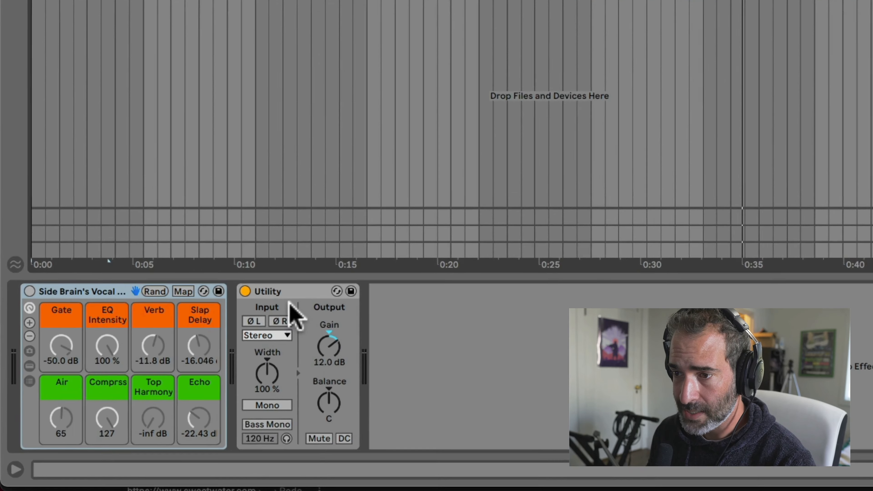
- Select the Utility and the vocal chain rack in turn, and listen to the verse with only the Utility active
click(183, 358)
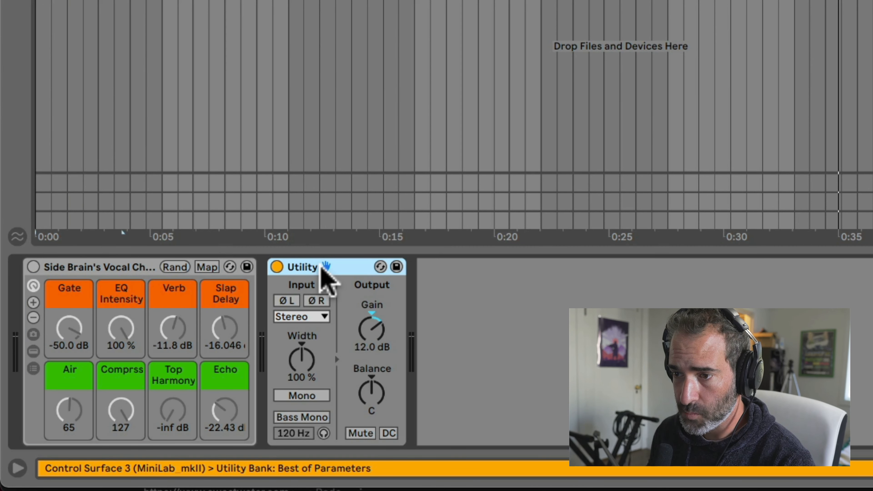
click(140, 268)
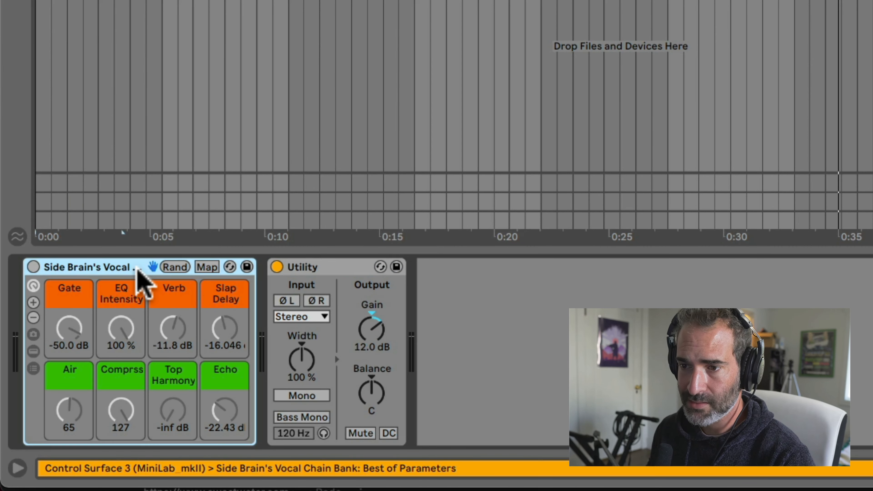
click(332, 265)
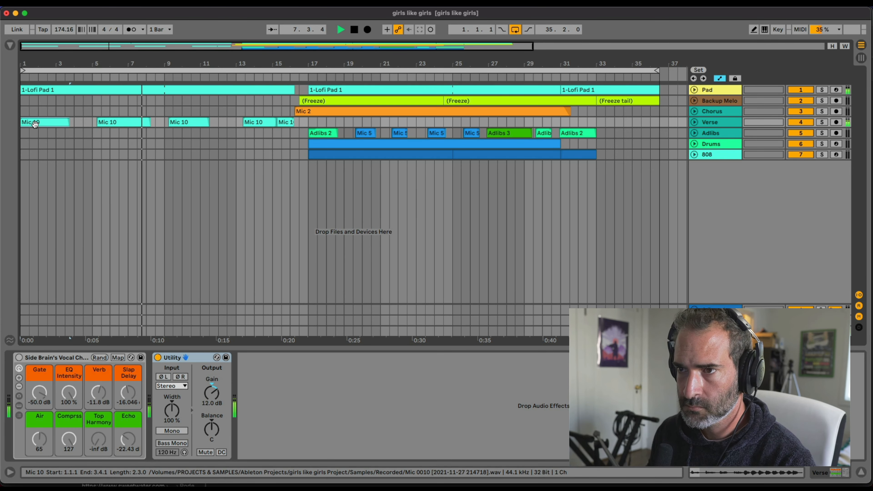
key(space)
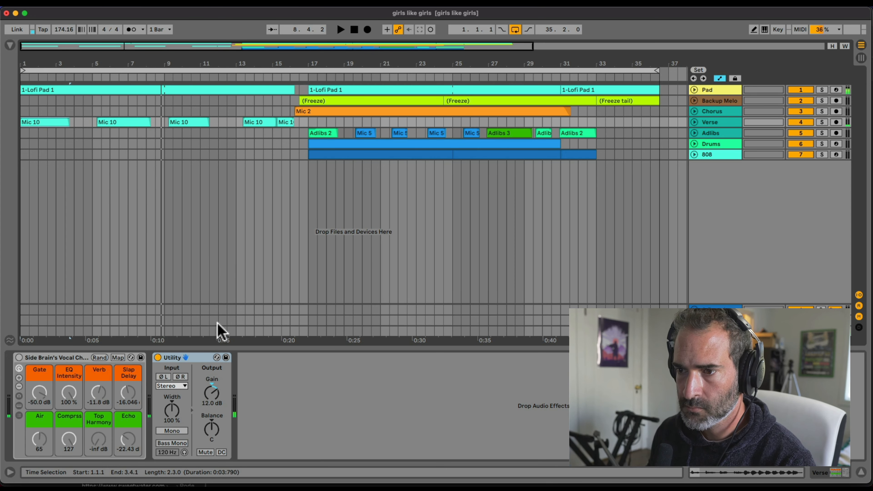
- Enable the vocal chain rack on the Verse track and turn its Utility device off
click(186, 357)
click(306, 370)
key(a)
click(54, 357)
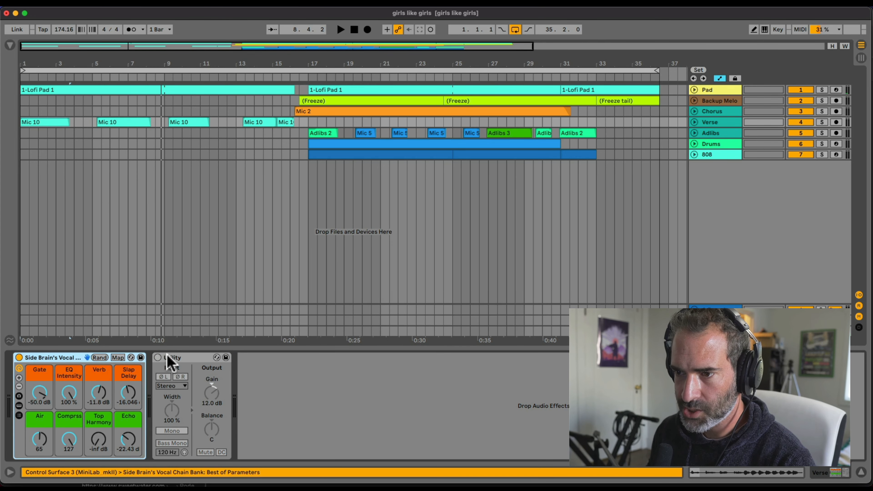
click(167, 356)
click(66, 357)
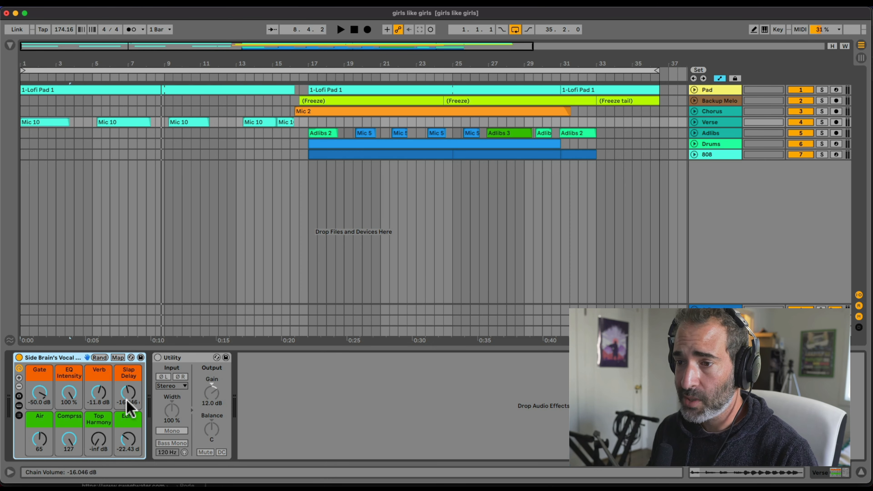
- Show the devices inside the vocal chain rack and look at the Auto-Tune Pro plug-in window, closing it again
click(19, 405)
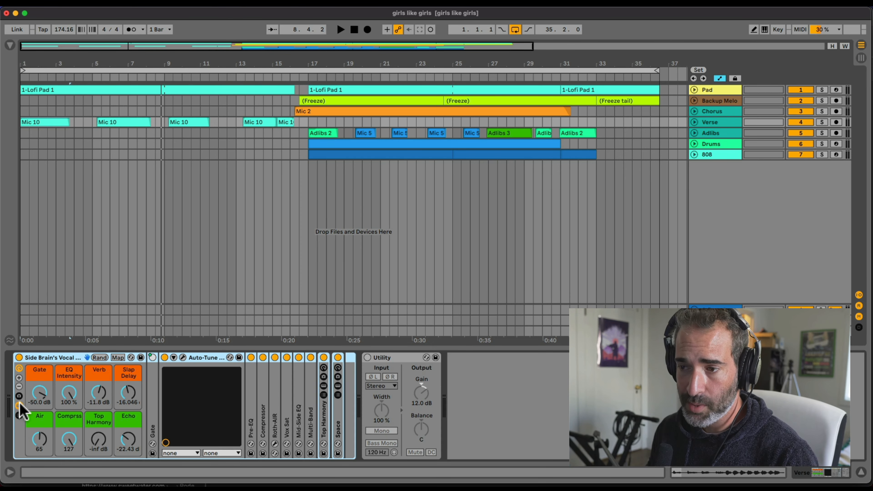
click(182, 357)
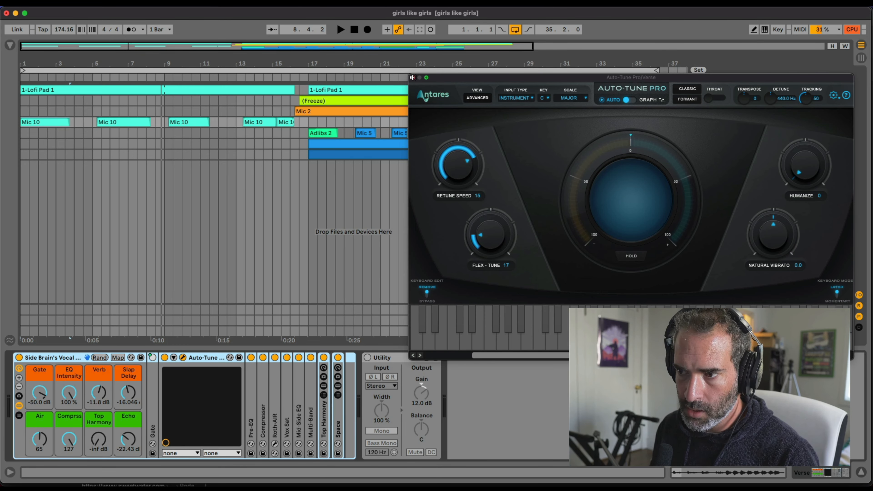
click(412, 77)
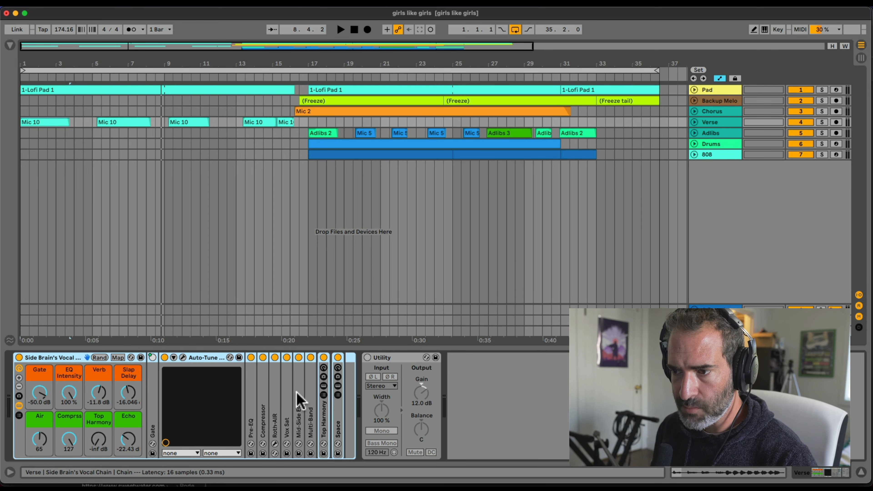
- Unfold Roth-AIR and inspect its plug-in window, then close and fold it and hide the rack's devices
double_click(275, 388)
click(292, 357)
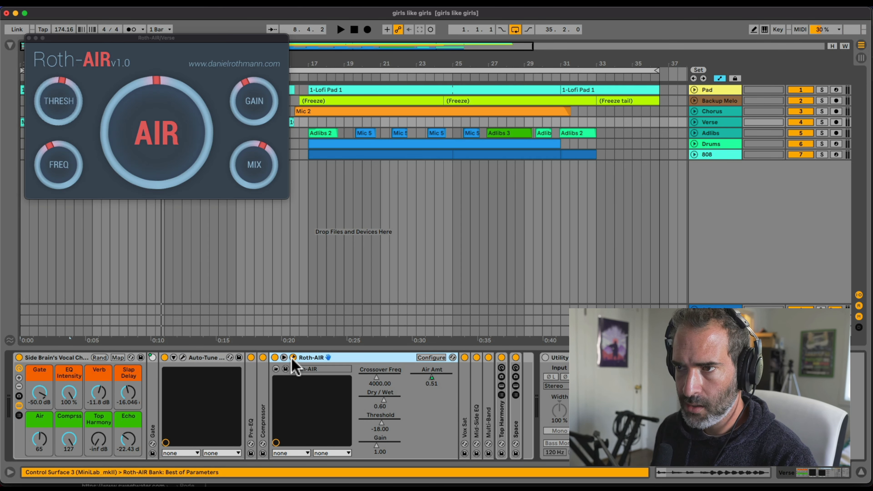
click(29, 39)
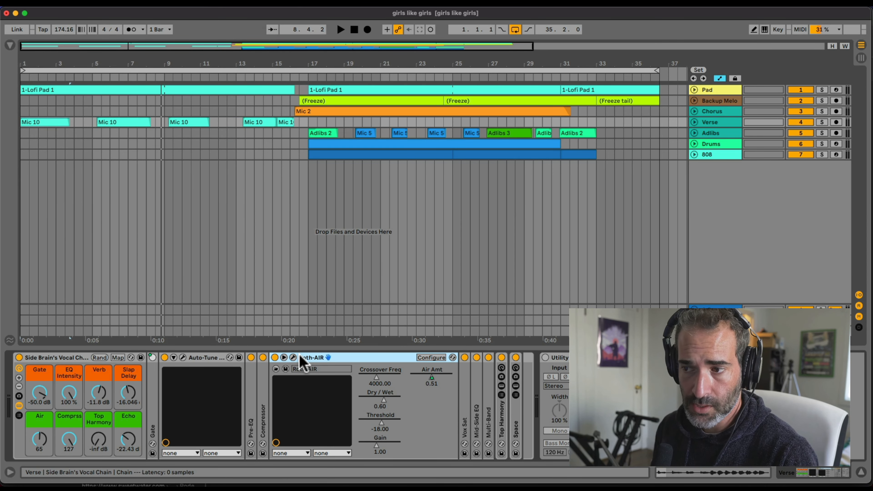
double_click(307, 358)
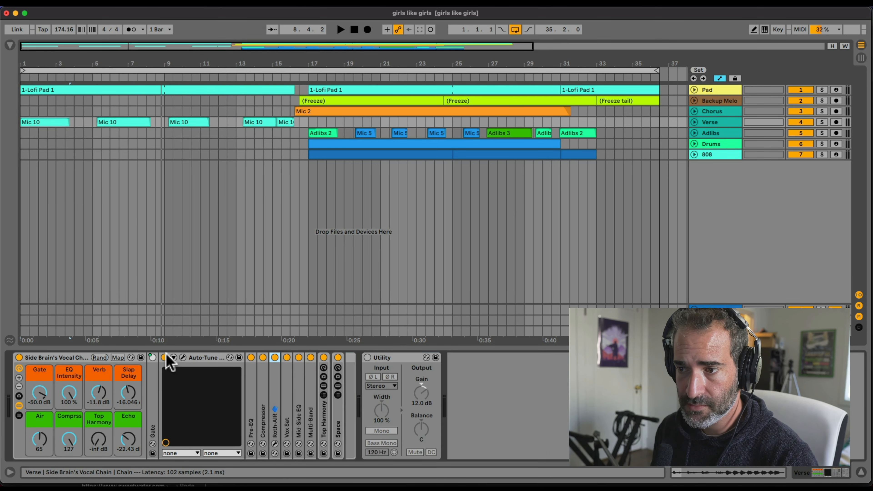
click(19, 406)
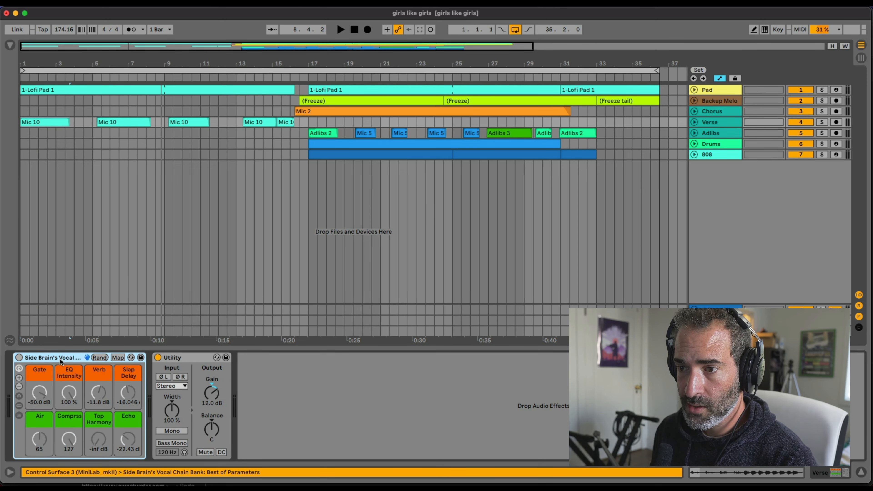
- Play the verse with the vocal chain bypassed, then replay it with the chain enabled and the Utility off
key(space)
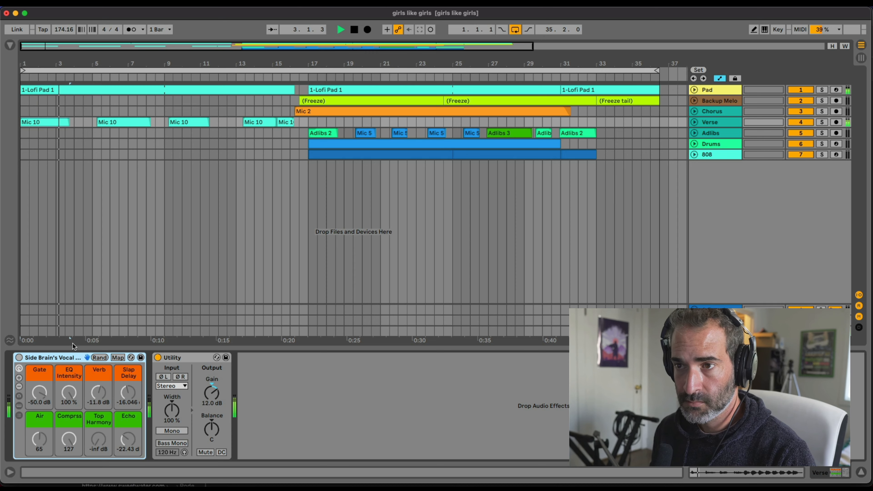
key(0)
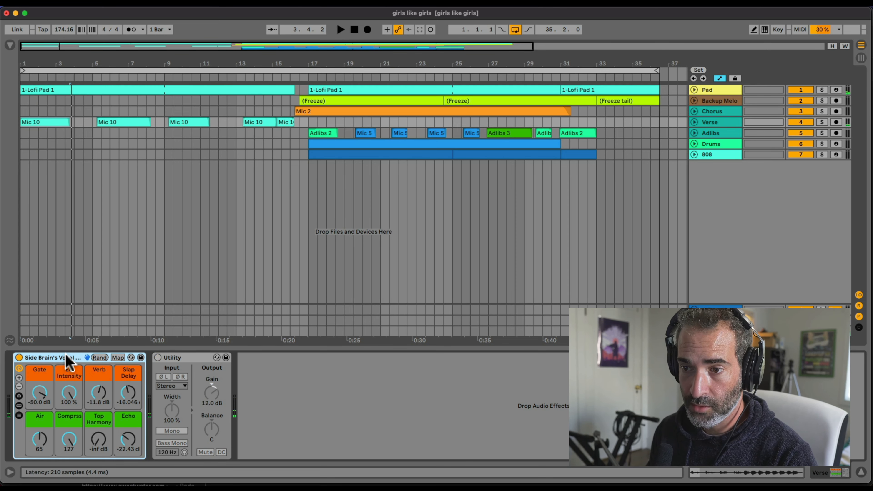
key(space)
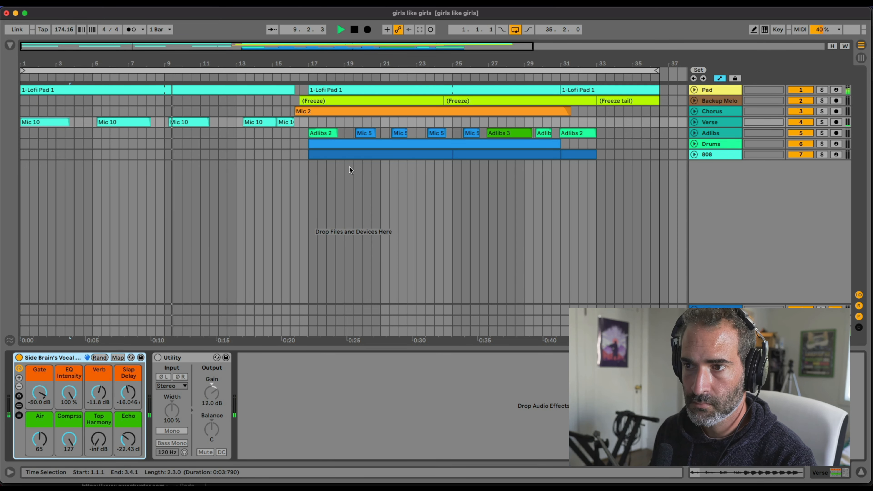
key(space)
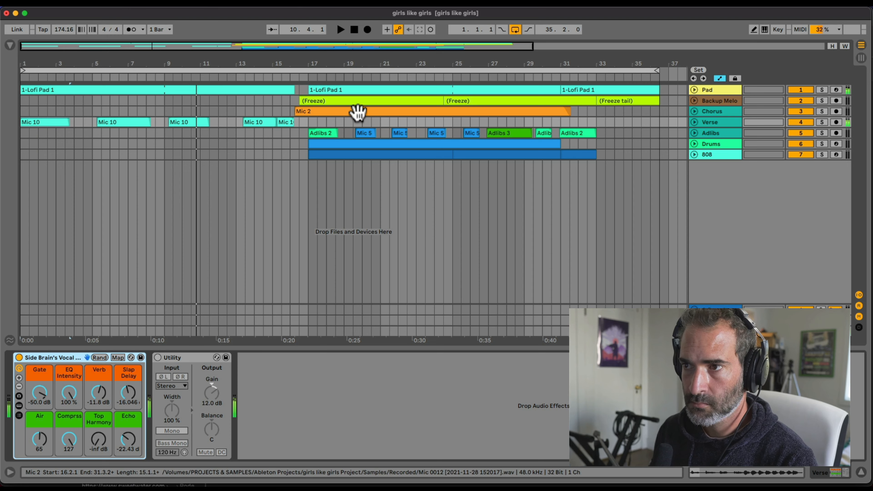
- Play the Mic 2 clip on the Chorus track with only the Utility active, then compare it with the vocal chain enabled
click(356, 110)
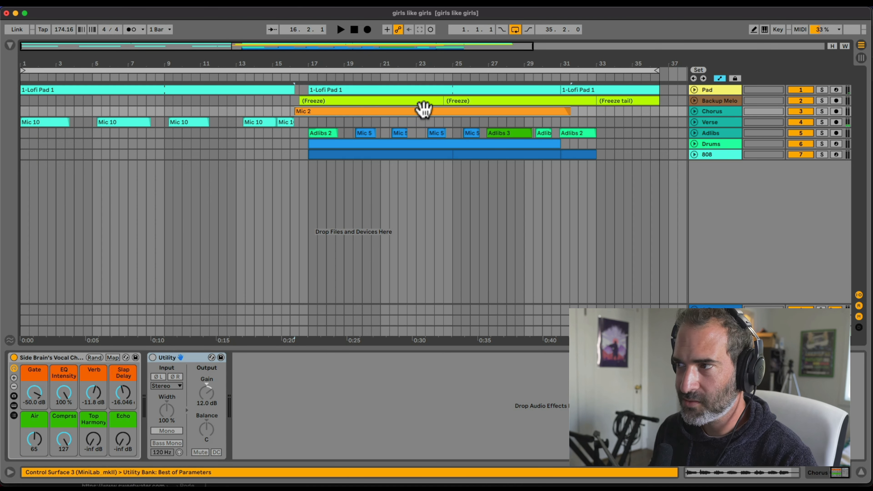
click(728, 110)
click(440, 112)
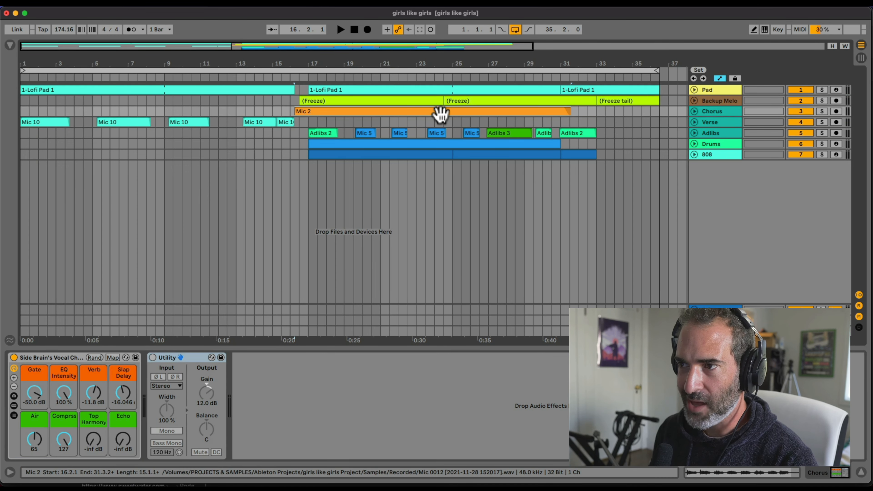
key(a)
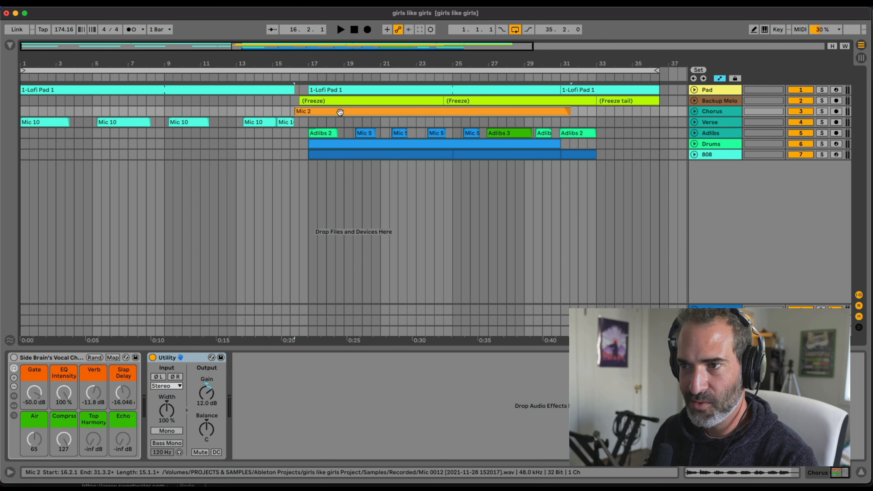
key(space)
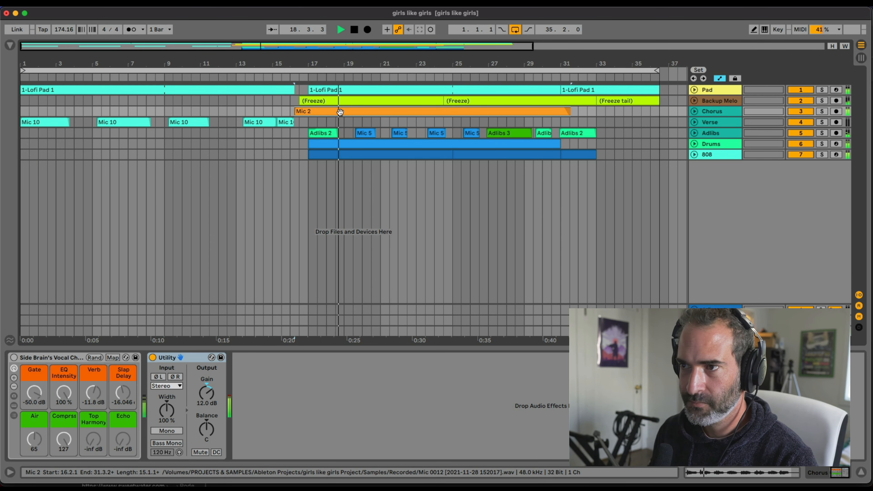
key(space)
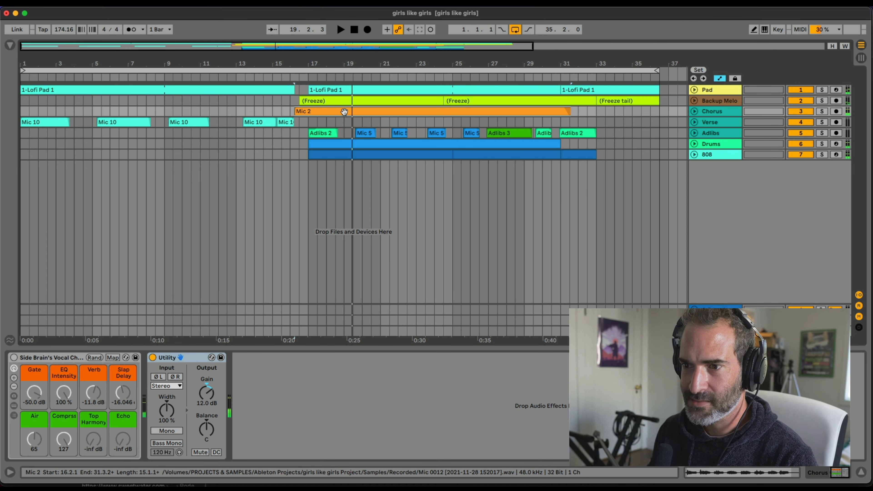
key(a)
key(space)
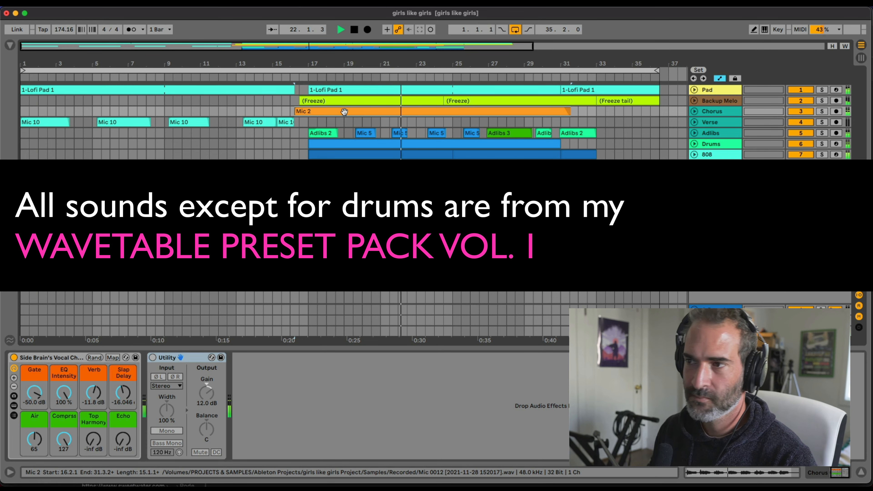
- Solo the Adlibs track, listen to it from the first Adlibs 2 clip at bar 17, and unsolo it
click(721, 132)
click(821, 133)
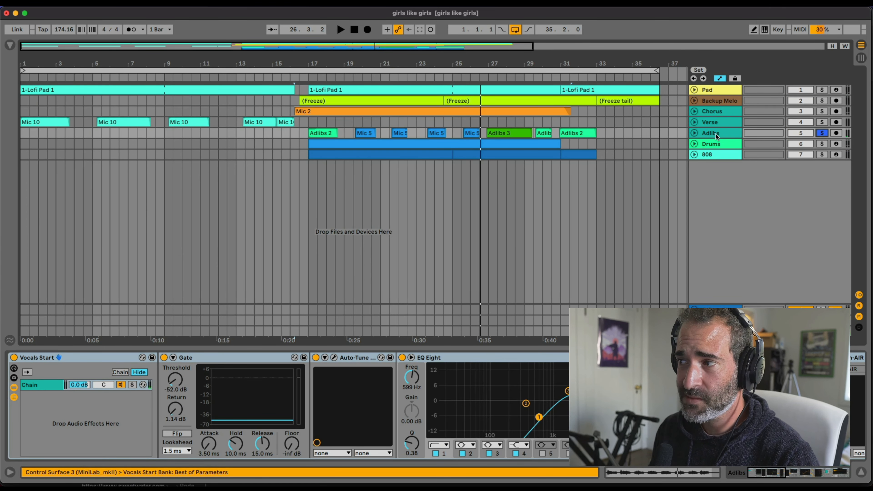
key(space)
click(318, 132)
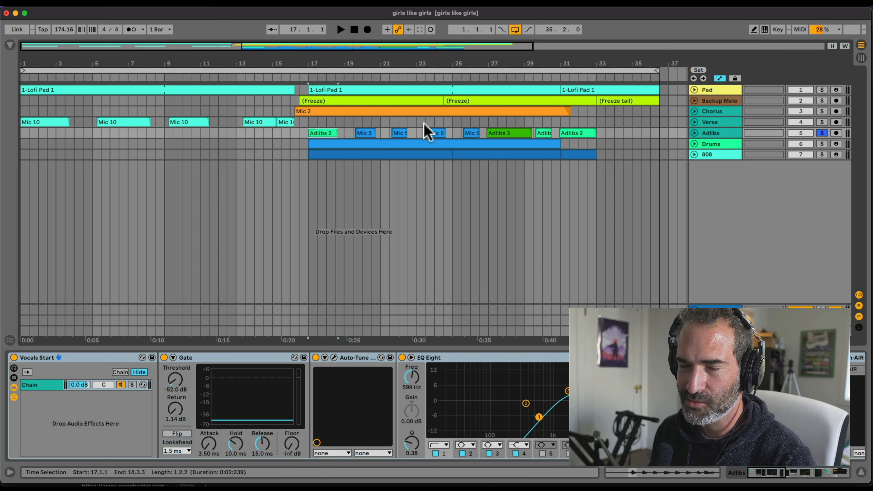
key(space)
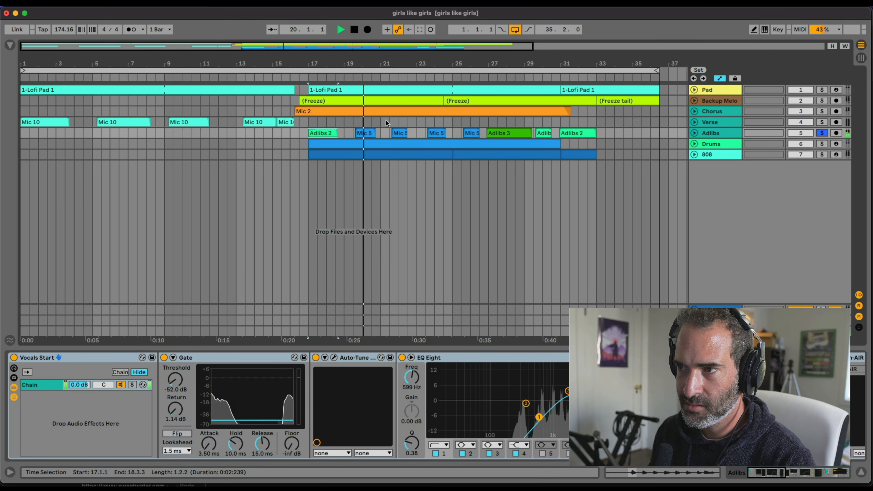
key(space)
click(821, 133)
- Select the Chorus track to show its vocal chain rack and macros
click(736, 111)
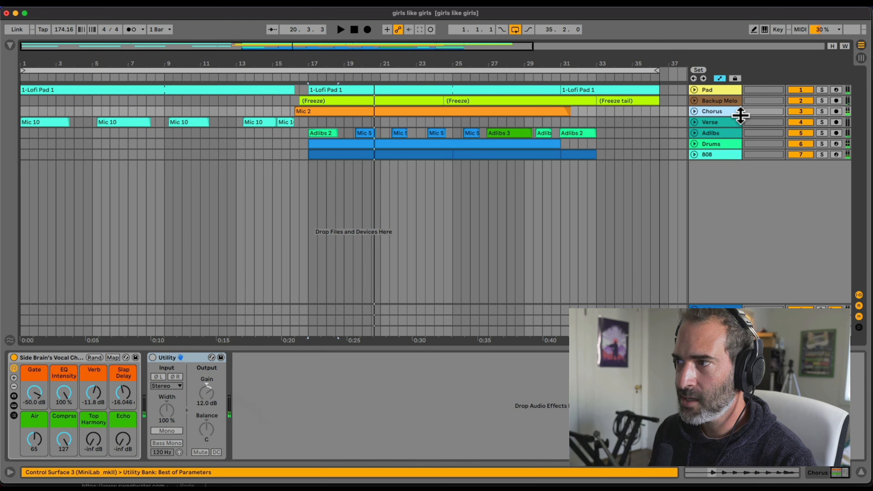
click(724, 122)
click(724, 113)
click(807, 110)
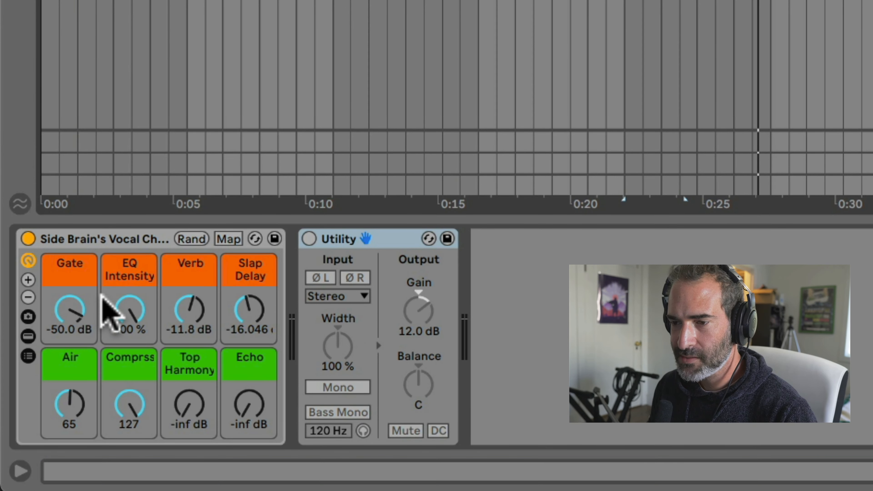
- Try the Gate macro at 0 dB and about -54 dB, and set it to -50 dB
click(78, 310)
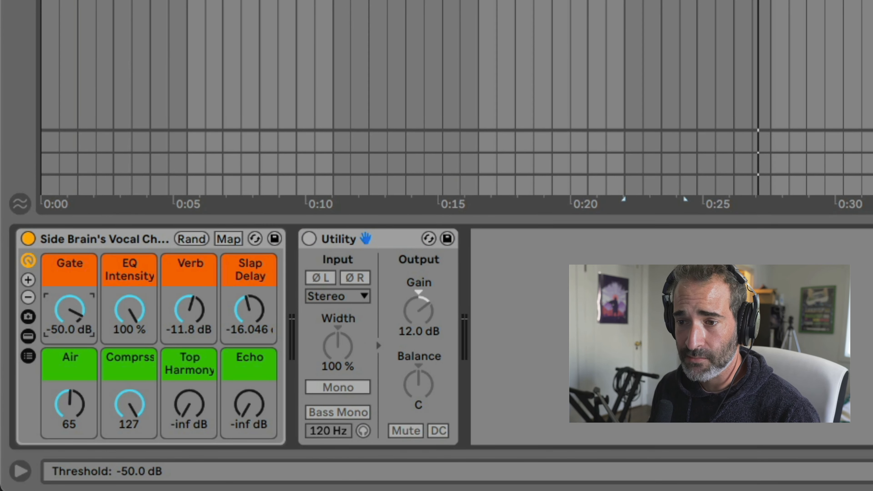
mouse_move(78, 311)
mouse_down()
mouse_move(79, 282)
mouse_move(82, 311)
mouse_up()
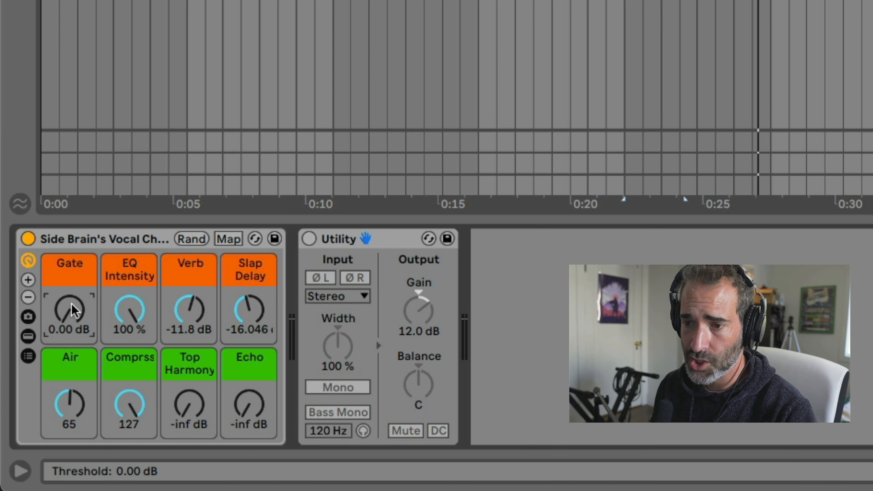
drag(74, 311, 73, 334)
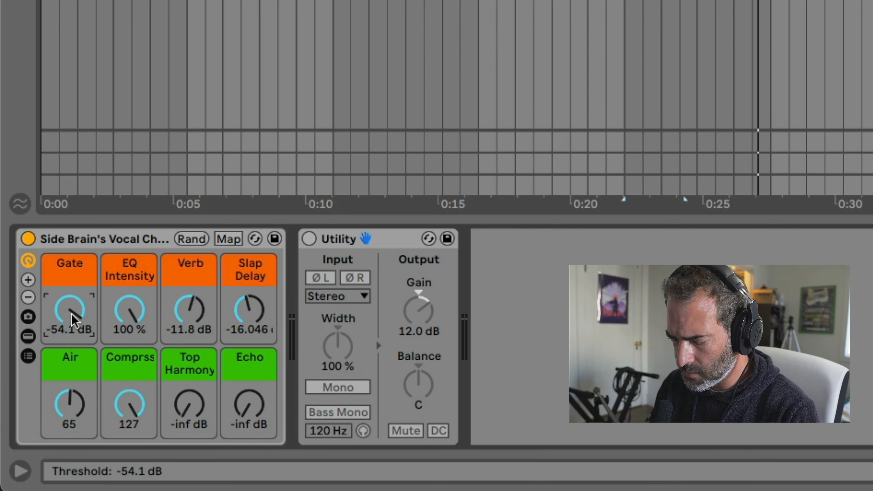
text(50)
key(Return)
text(-)
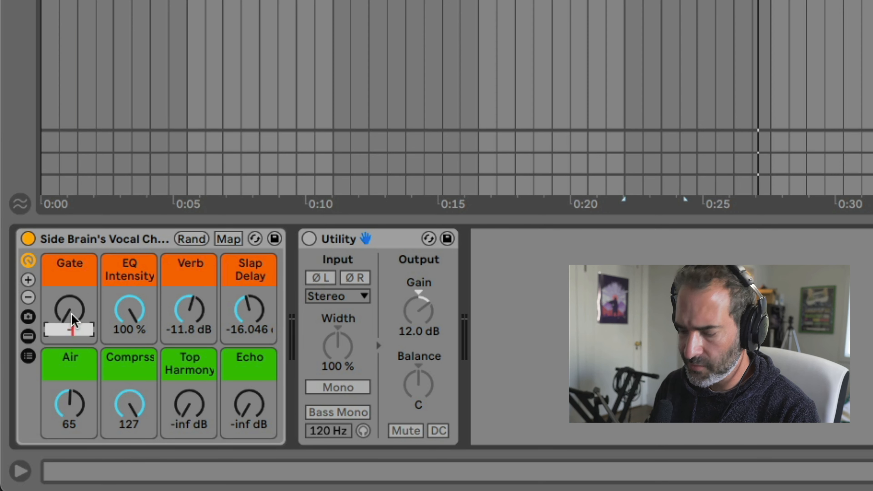
text(50)
key(Return)
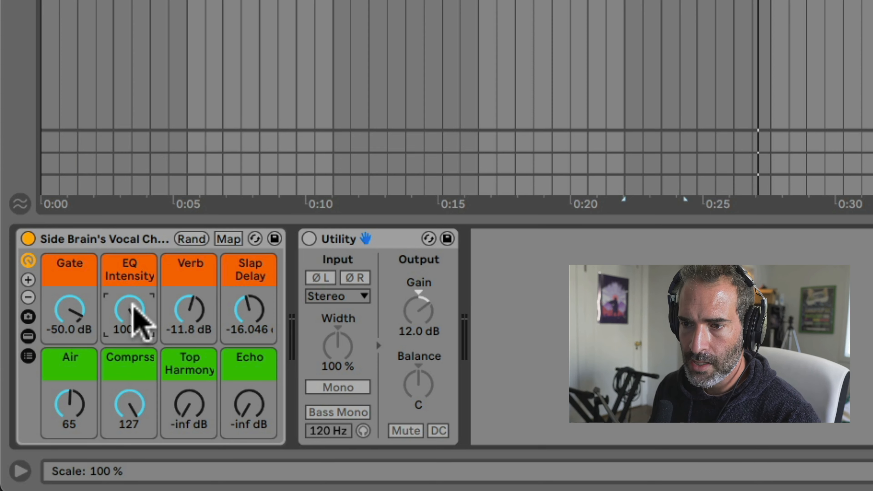
- Select the EQ Intensity macro, show the rack's devices and unfold the Pre-EQ to examine its curve
click(124, 307)
click(28, 336)
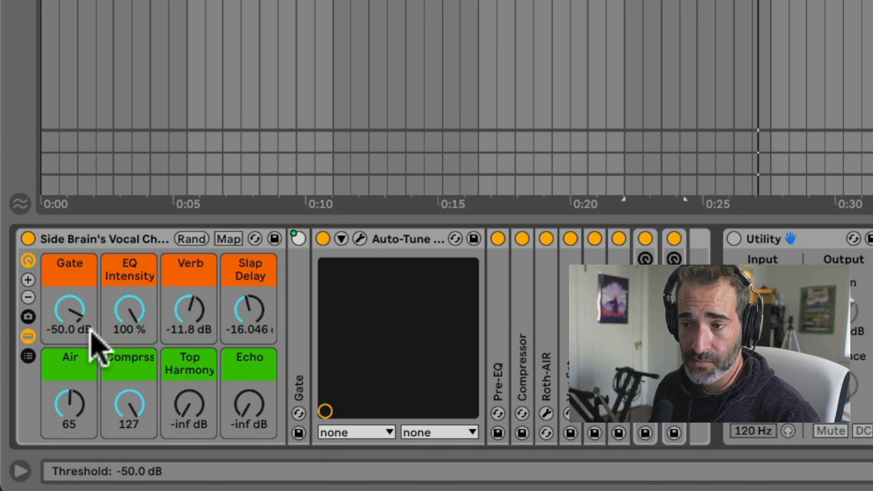
double_click(498, 318)
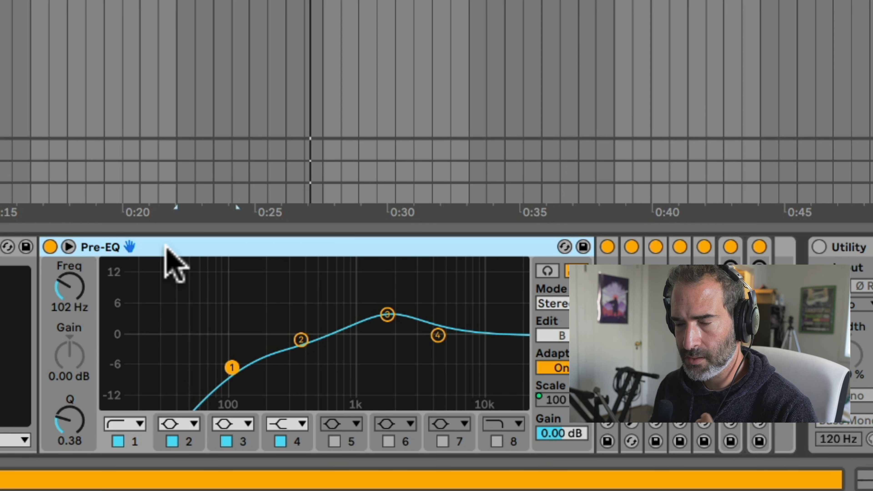
- Unfold the Mid-Side EQ and Pre-EQ to compare their curves alongside the EQ Intensity macro, and fold both devices again
double_click(151, 248)
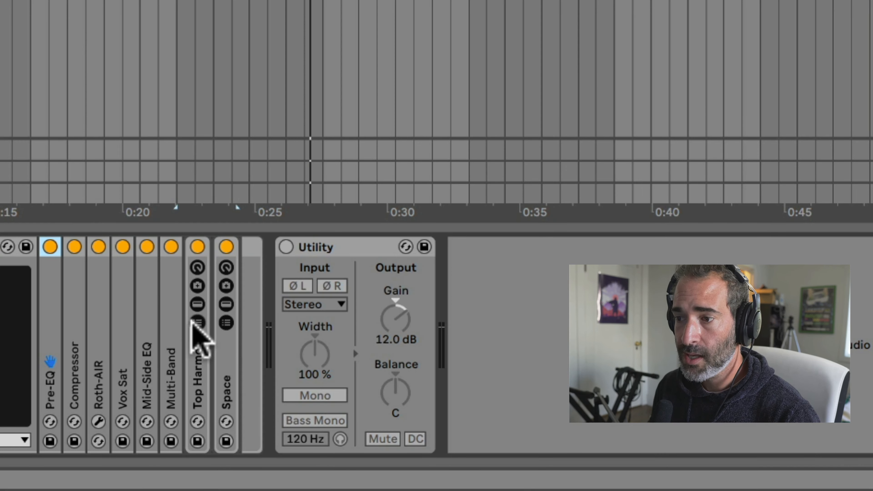
double_click(142, 322)
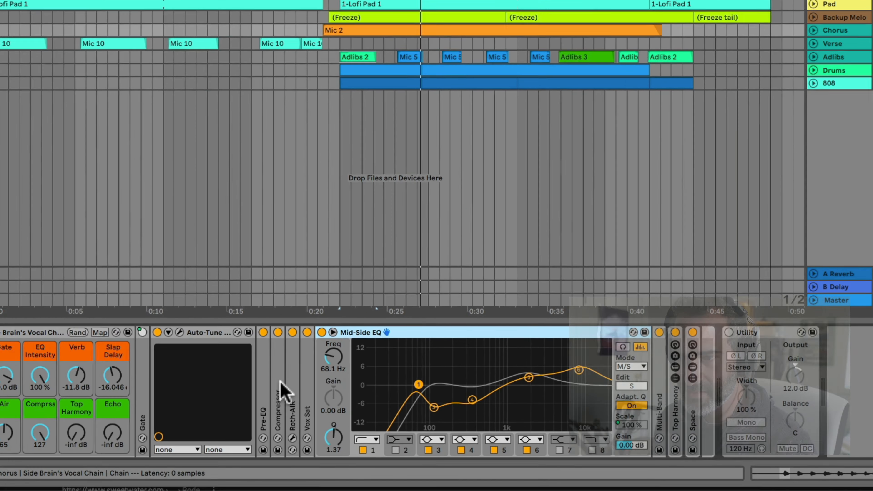
double_click(283, 388)
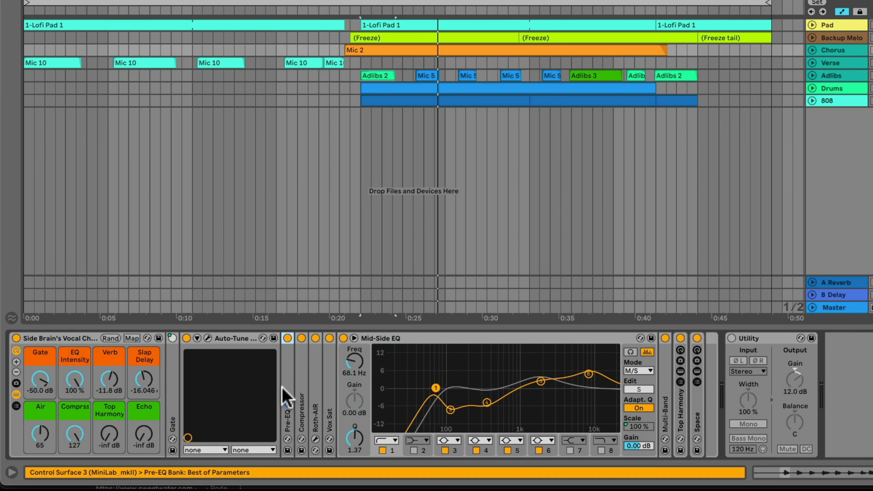
click(77, 384)
mouse_move(75, 379)
mouse_down()
mouse_move(75, 450)
mouse_move(75, 380)
mouse_up()
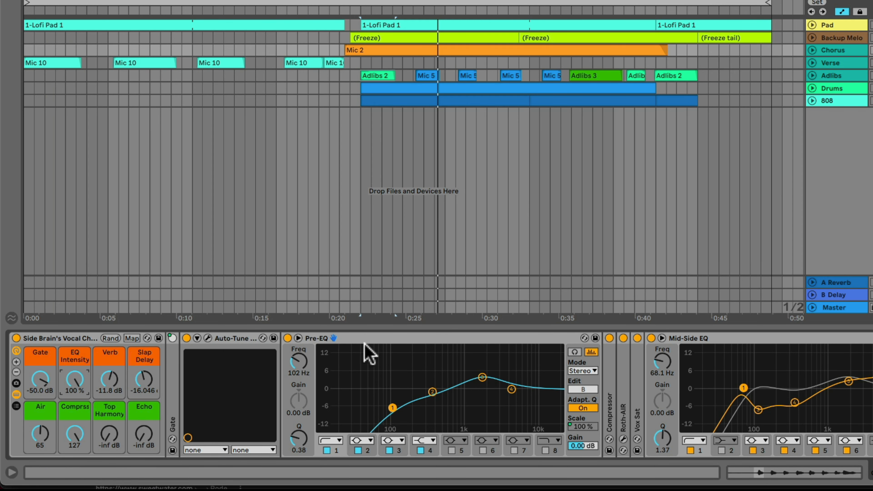
double_click(369, 338)
double_click(372, 338)
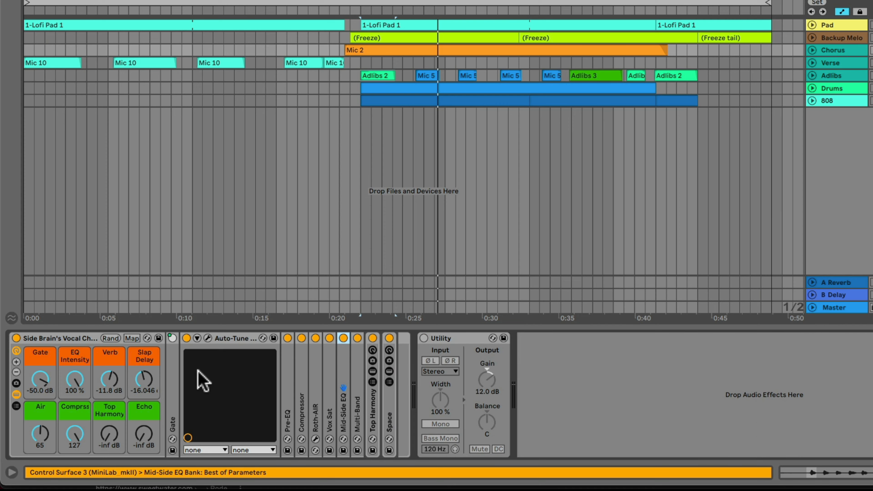
- Unfold the Space rack, show its chain list and devices, and examine the Verb, Delay and Echo chains
double_click(389, 404)
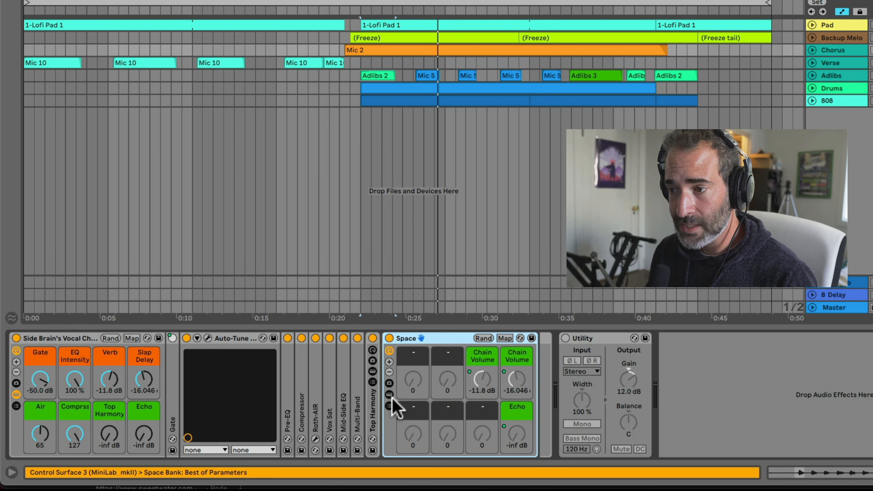
click(389, 394)
click(560, 383)
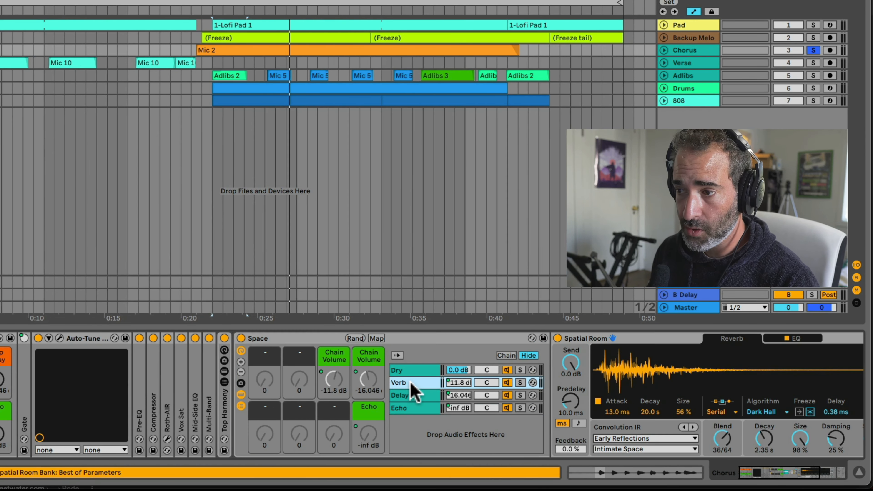
click(412, 394)
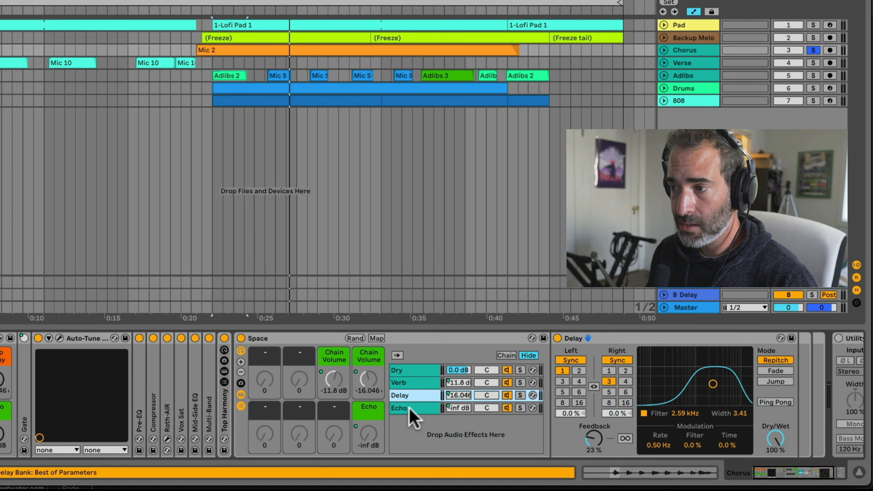
click(415, 408)
click(415, 399)
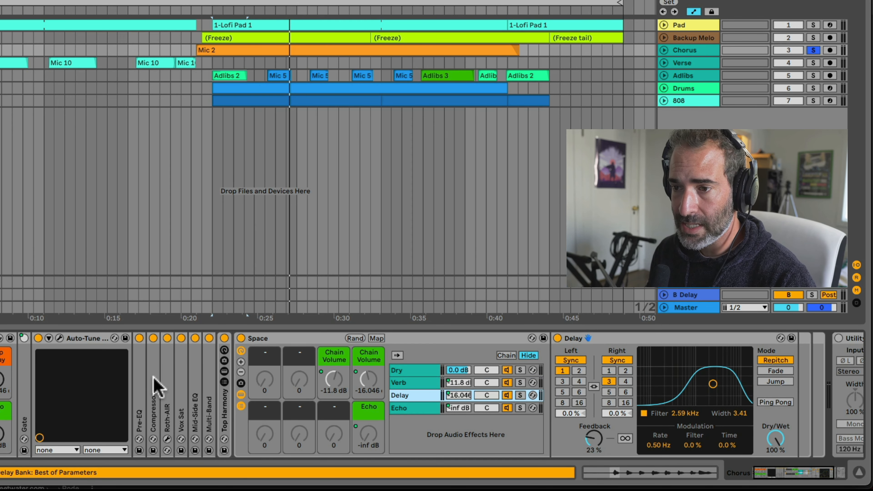
- Select the Verse track to show its vocal chain rack, and set the play position inside the first Mic 10 clip
click(71, 64)
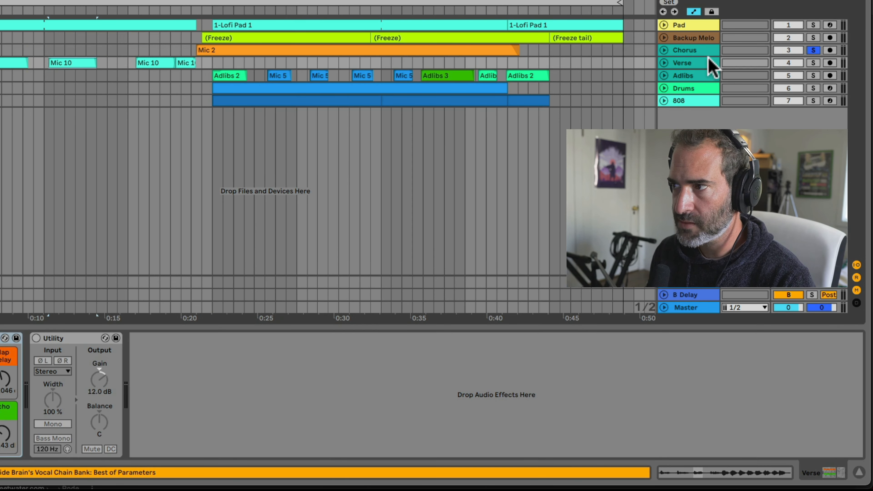
click(697, 63)
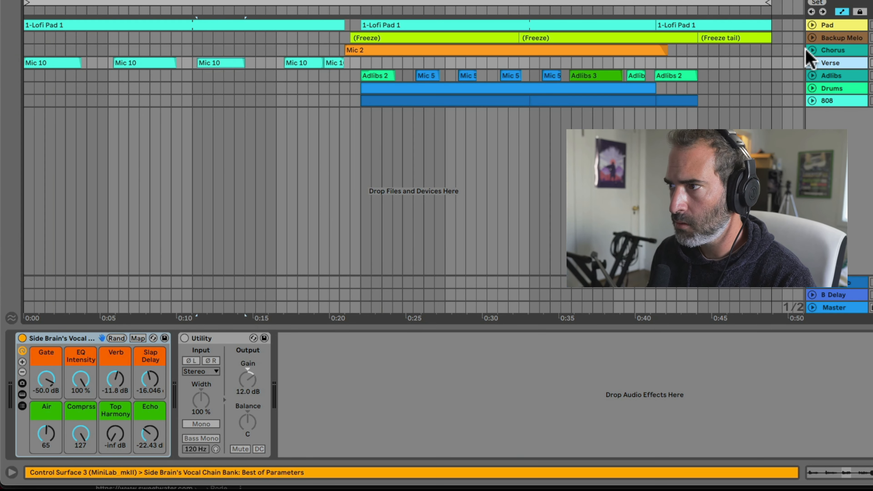
click(831, 51)
click(822, 63)
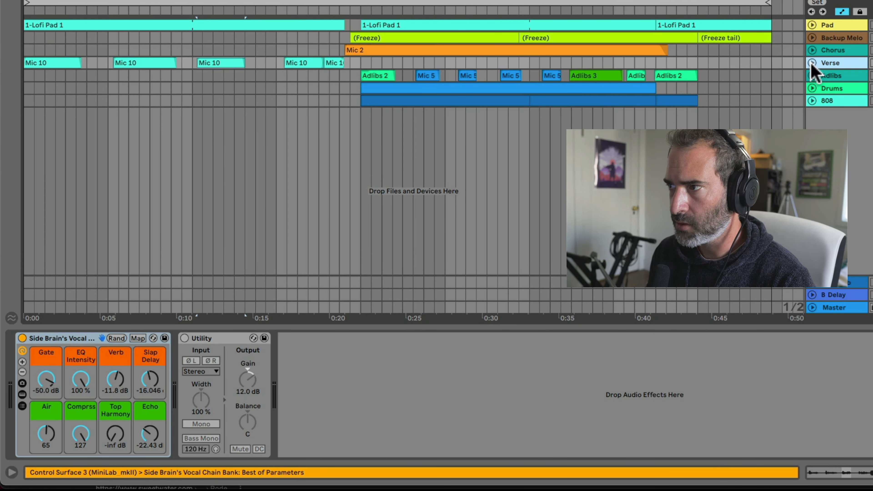
click(64, 61)
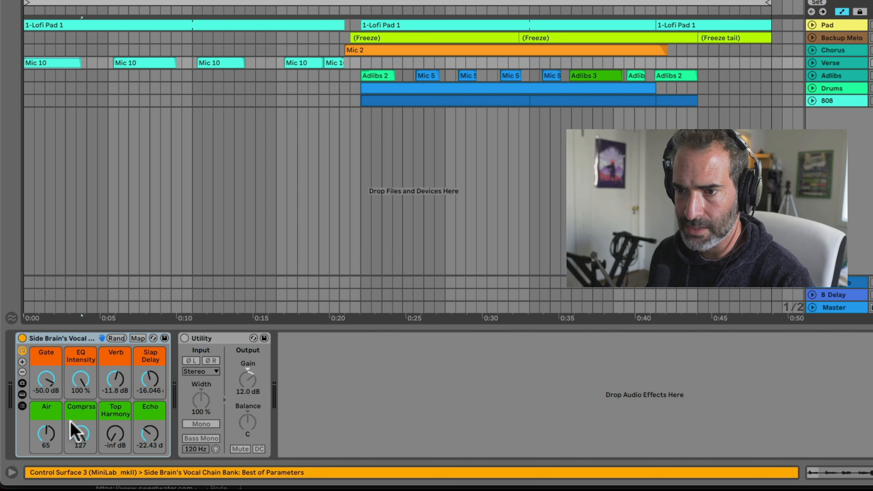
- Set the Verse rack's Slap Delay macro to -19.436 dB, check it in playback, and point out the Verb and Echo macros
drag(151, 381, 151, 403)
key(space)
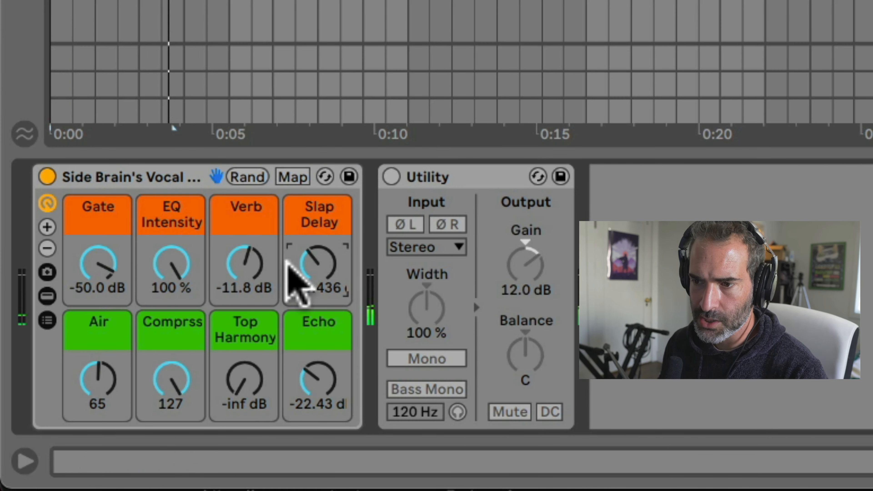
click(192, 306)
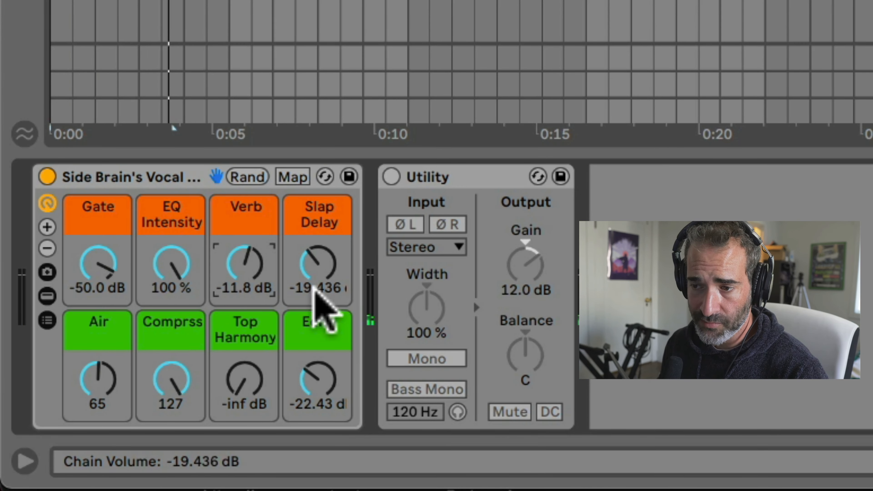
click(318, 374)
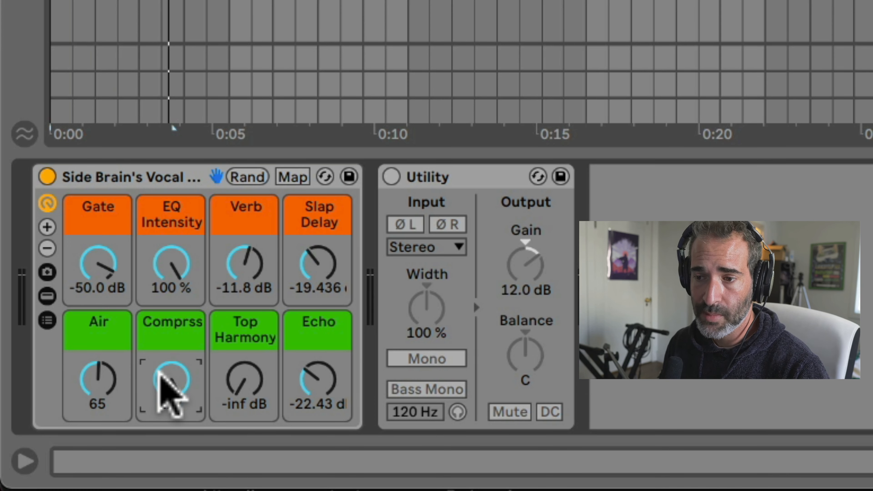
- Play the verse from the start while trying the Top Harmony macro at -6.906 dB, and return it to -inf dB
drag(176, 369, 237, 385)
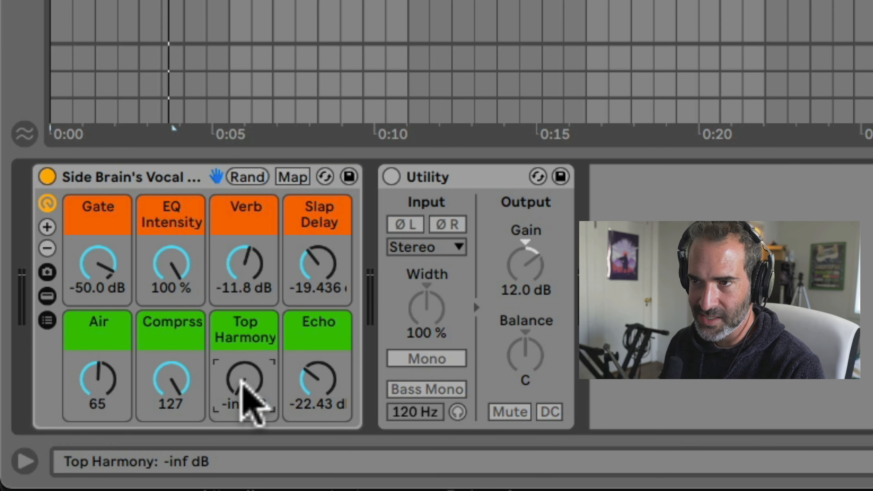
key(space)
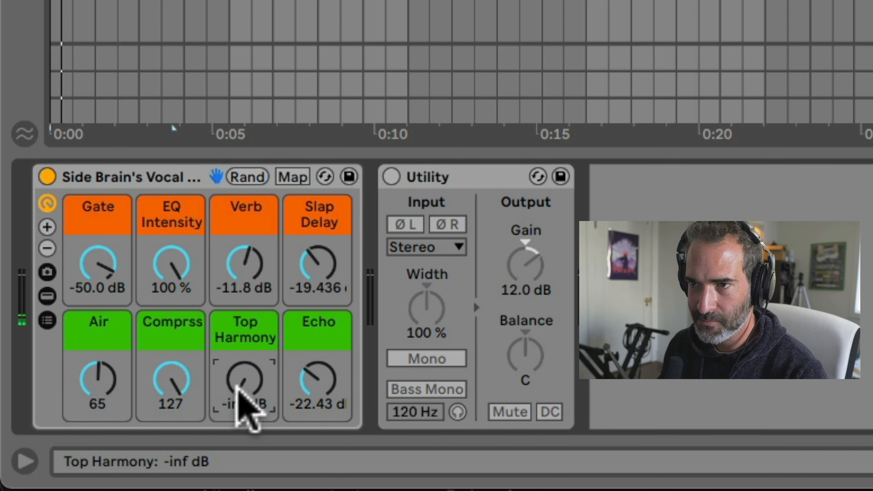
drag(243, 395, 243, 324)
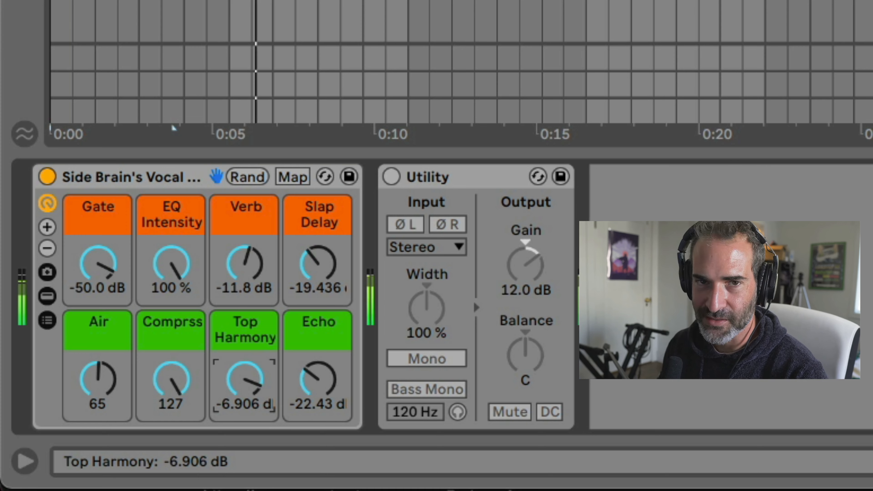
drag(243, 325, 243, 349)
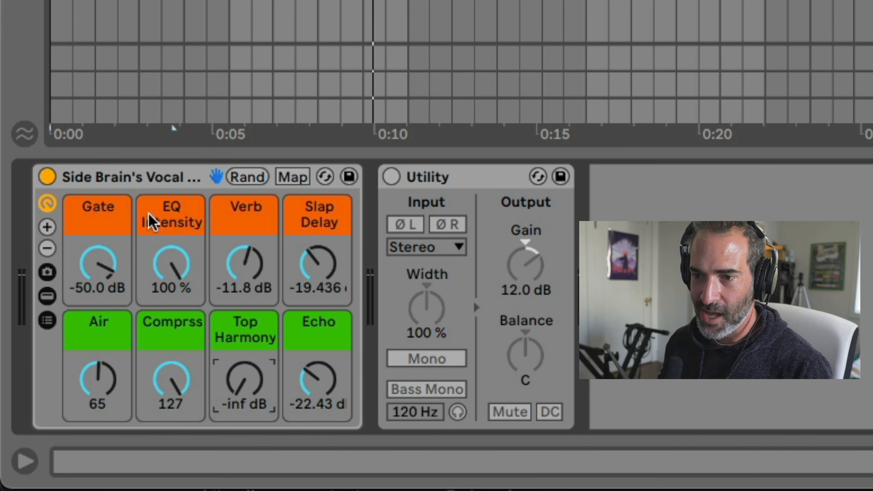
- Show the Verse rack's devices, open and close Roth-AIR to examine it, and hide the devices again
click(51, 298)
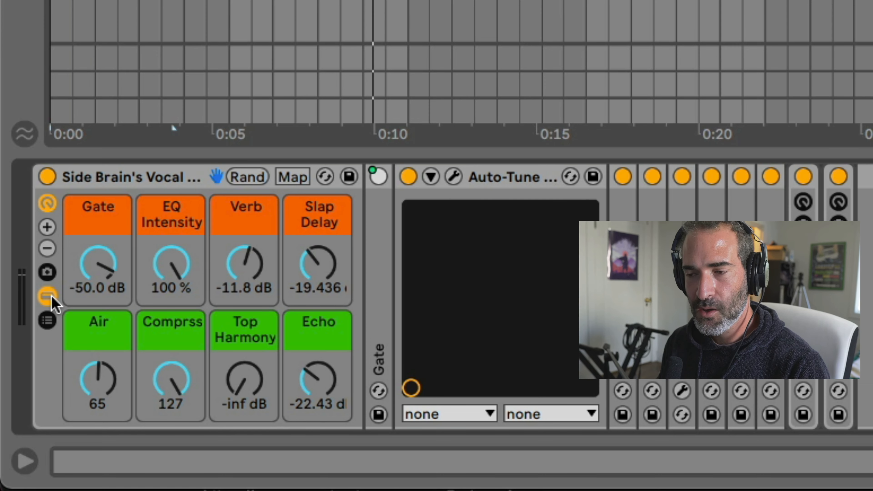
double_click(681, 261)
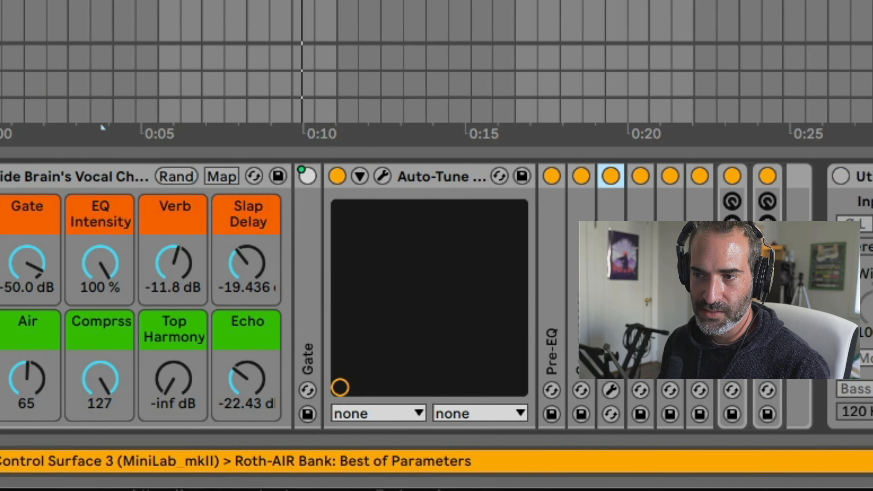
double_click(229, 169)
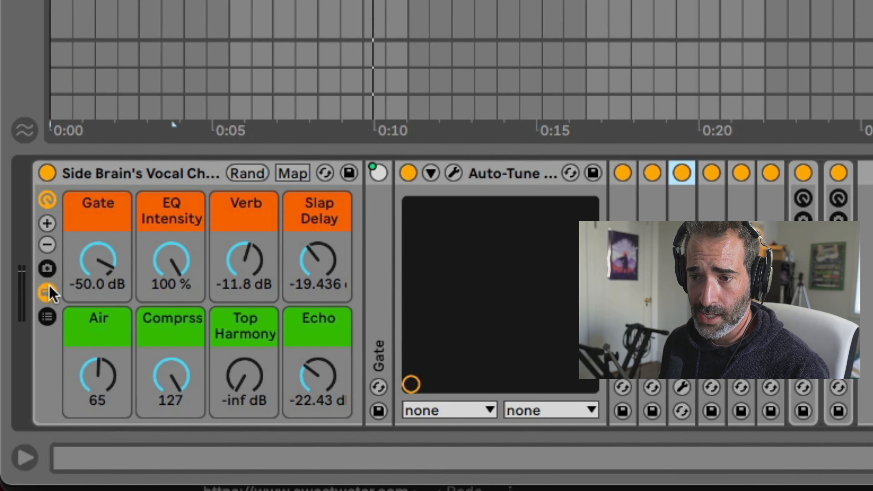
click(48, 292)
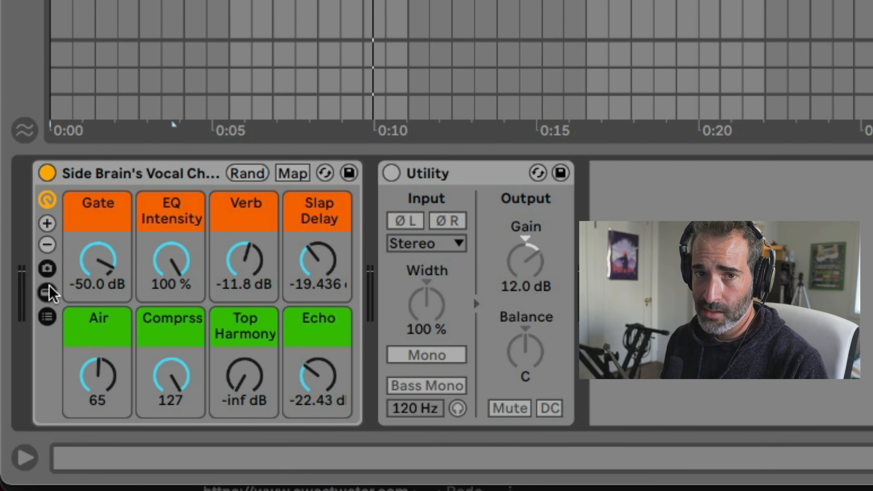